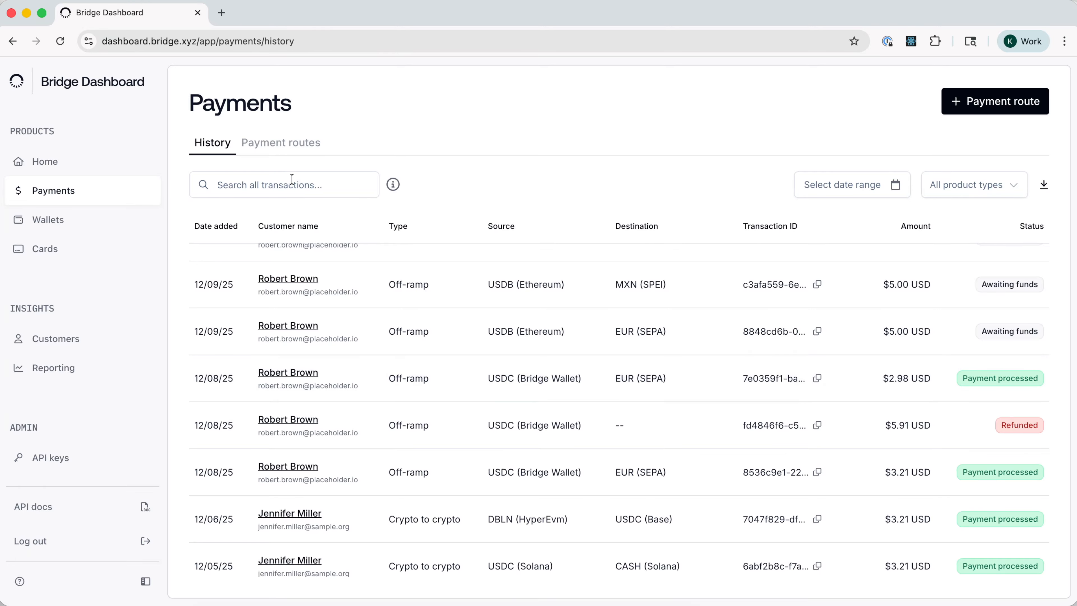
- Start a new reusable payment route for the intended customer, using the On-ramp type with a virtual account enabled
{"action": "left_click", "coordinate": [291, 146]}
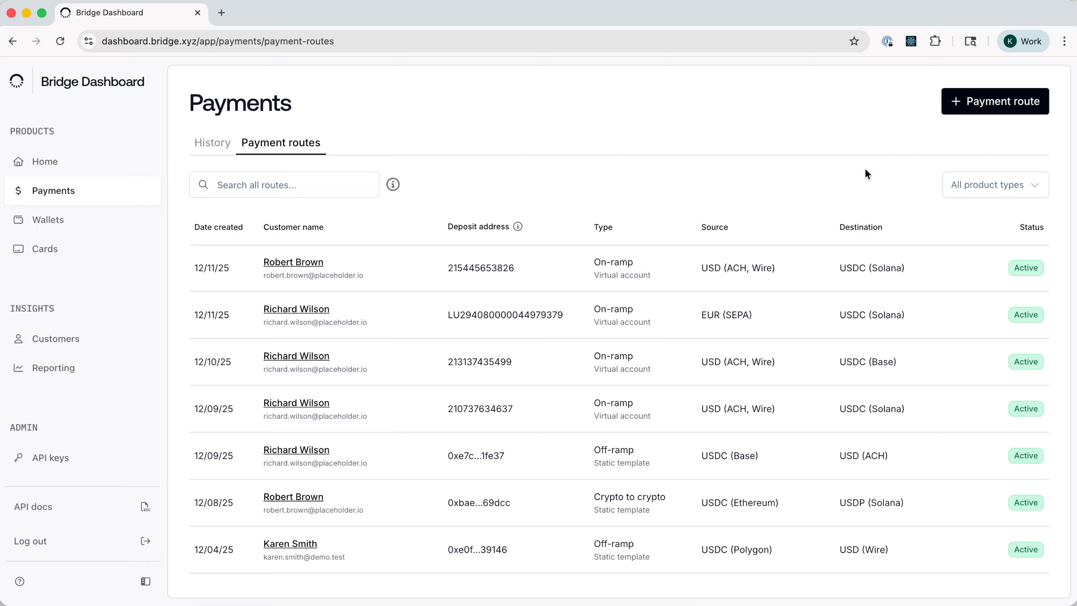
{"action": "left_click", "coordinate": [973, 107]}
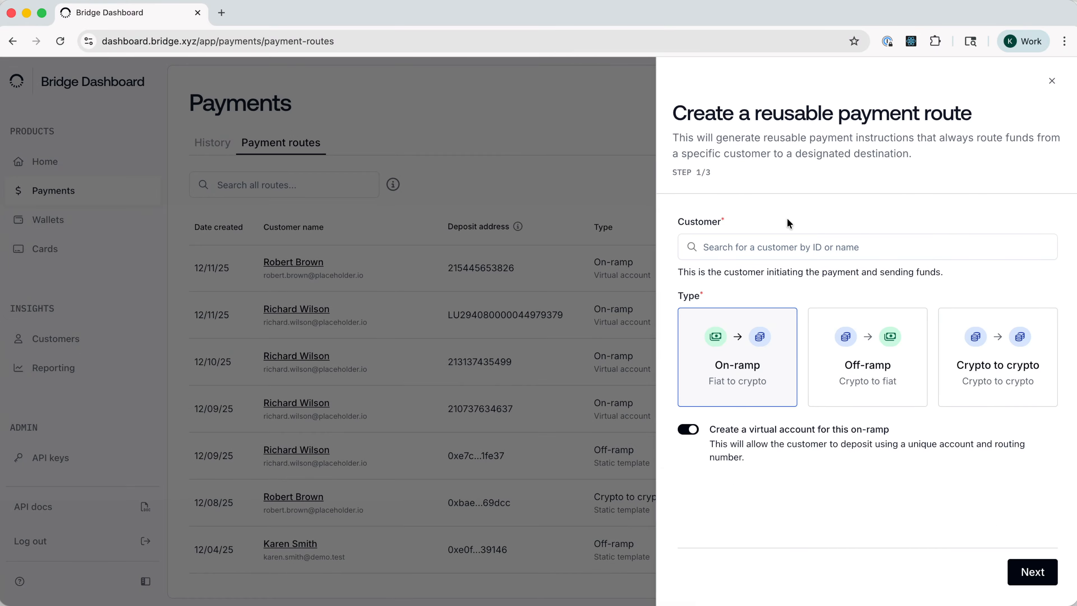
{"action": "left_click", "coordinate": [724, 246]}
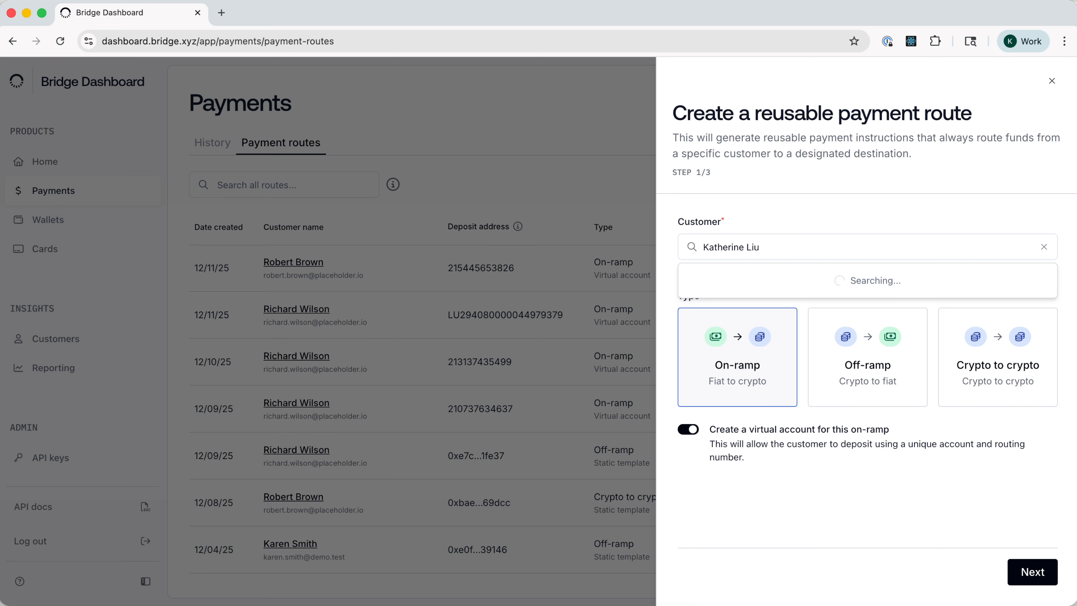
{"action": "left_click", "coordinate": [759, 277]}
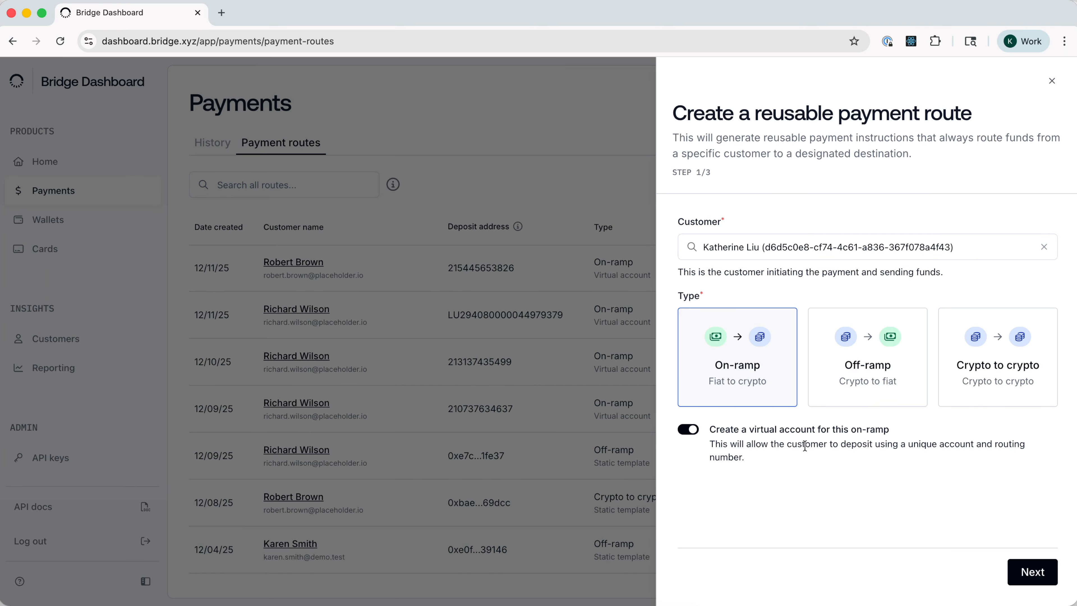
{"action": "left_click", "coordinate": [689, 429]}
{"action": "left_click", "coordinate": [687, 429]}
{"action": "left_click", "coordinate": [1033, 573]}
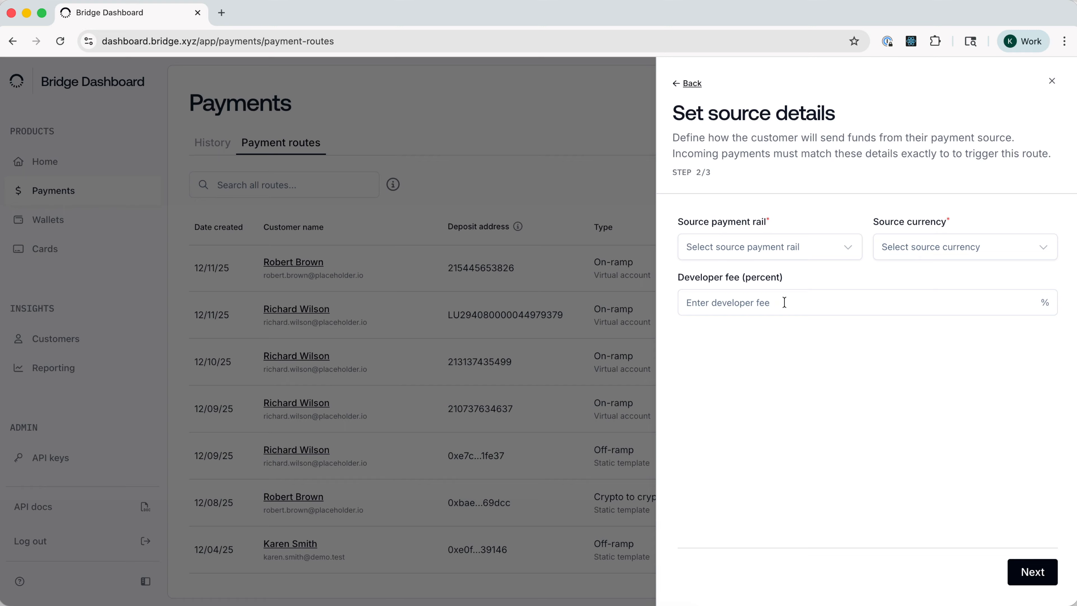
- Set the route's source payment rail to ACH with USD as source currency, and proceed to the destination details
{"action": "left_click", "coordinate": [800, 254]}
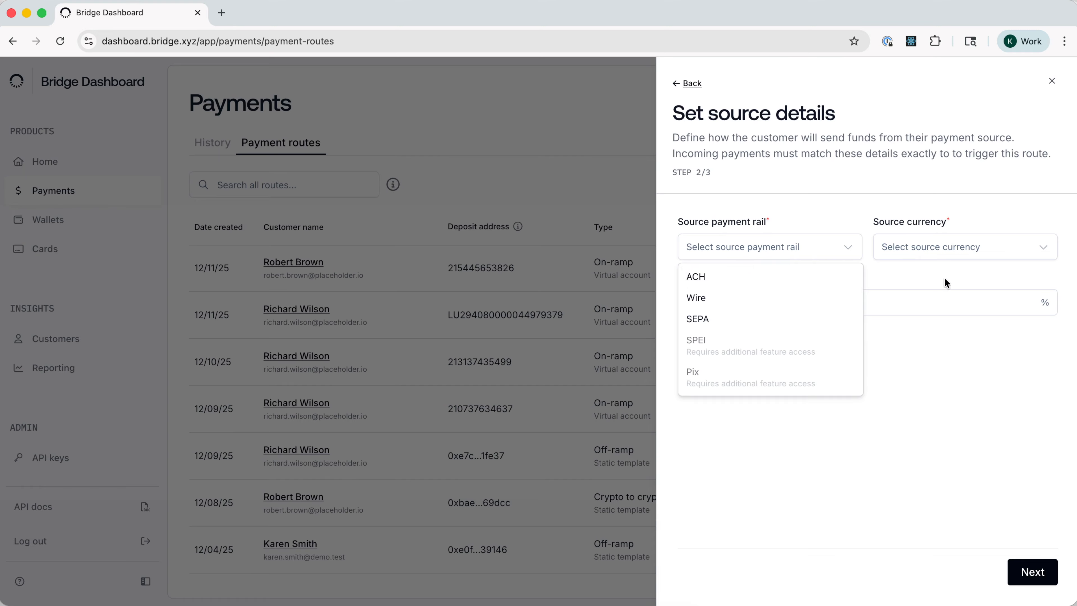
{"action": "left_click", "coordinate": [917, 393]}
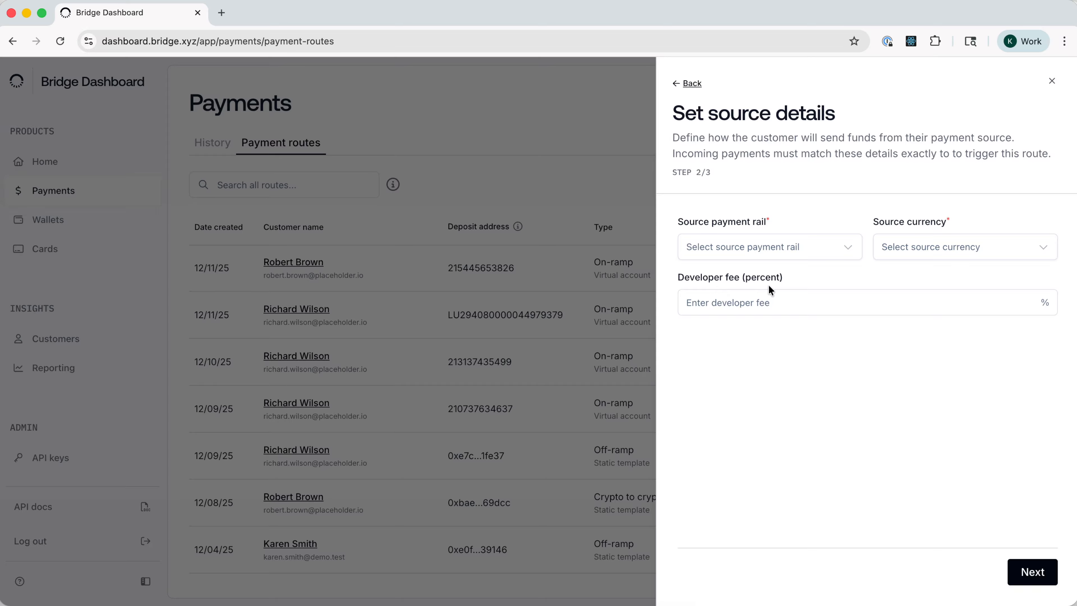
{"action": "left_click", "coordinate": [740, 252]}
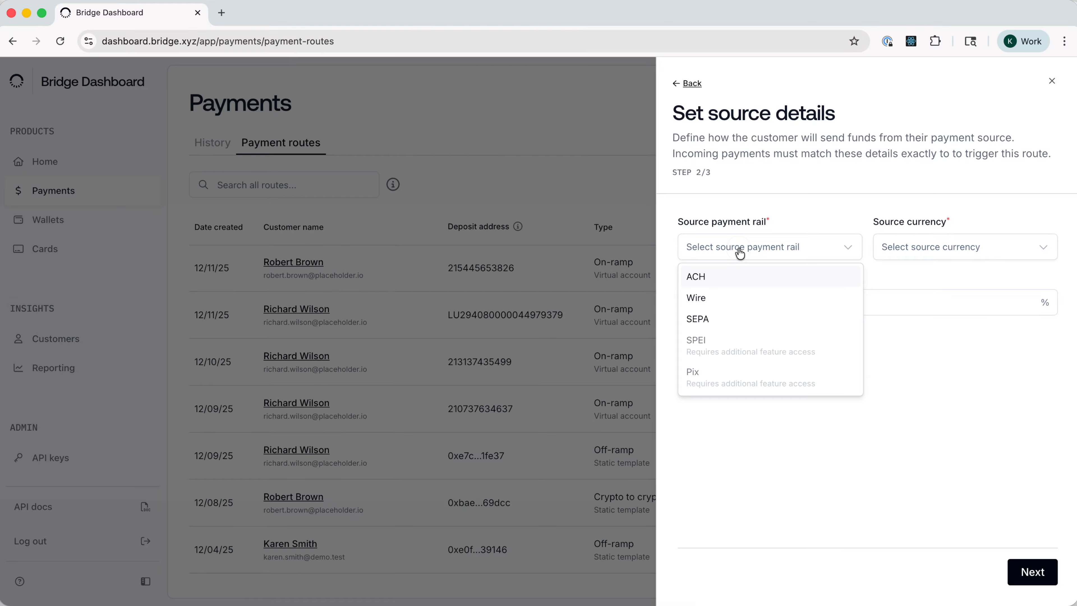
{"action": "left_click", "coordinate": [696, 277]}
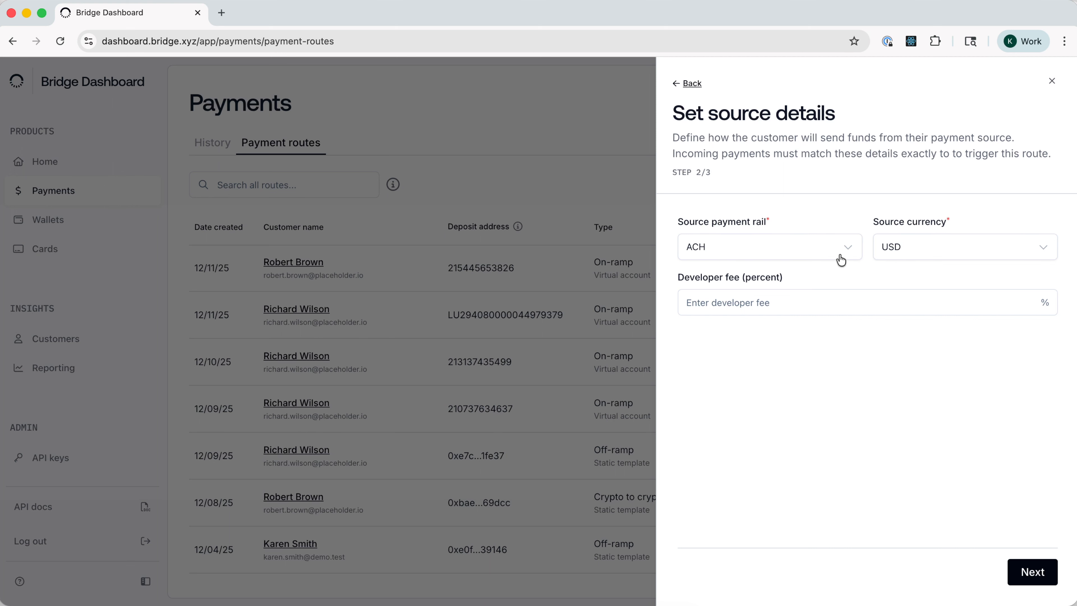
{"action": "left_click", "coordinate": [1031, 571]}
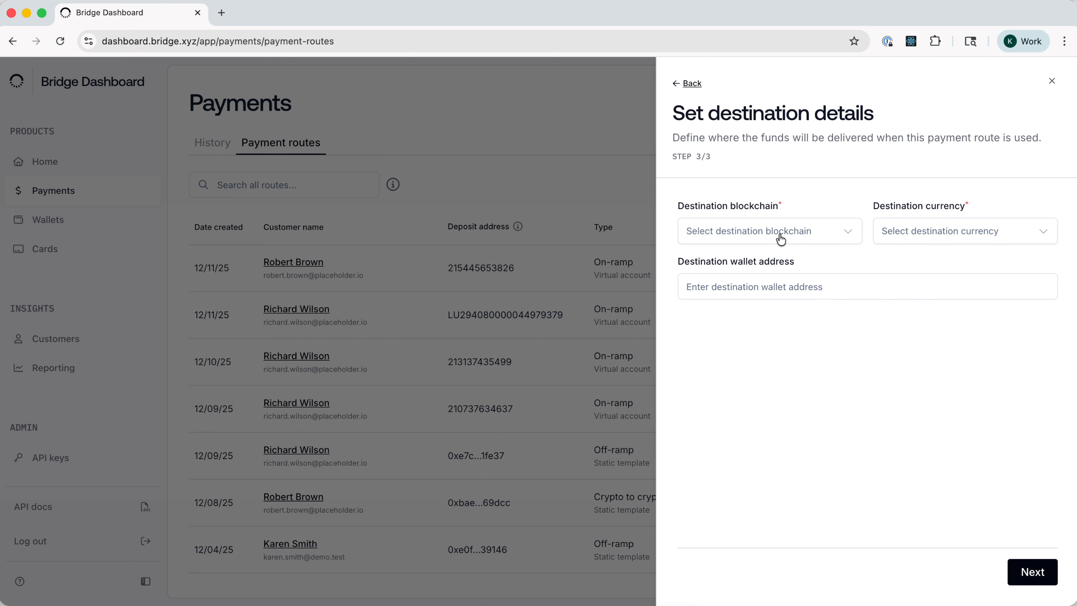
- Set the destination to USDC on Solana, paste the destination wallet address, and proceed to the review
{"action": "left_click", "coordinate": [767, 233]}
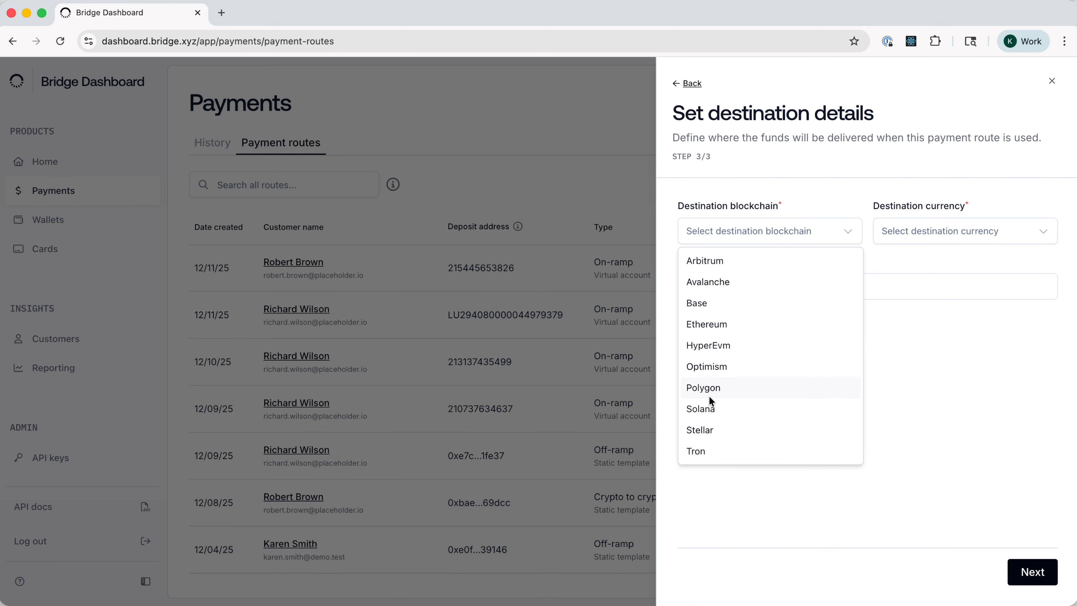
{"action": "left_click", "coordinate": [706, 407]}
{"action": "left_click", "coordinate": [905, 235]}
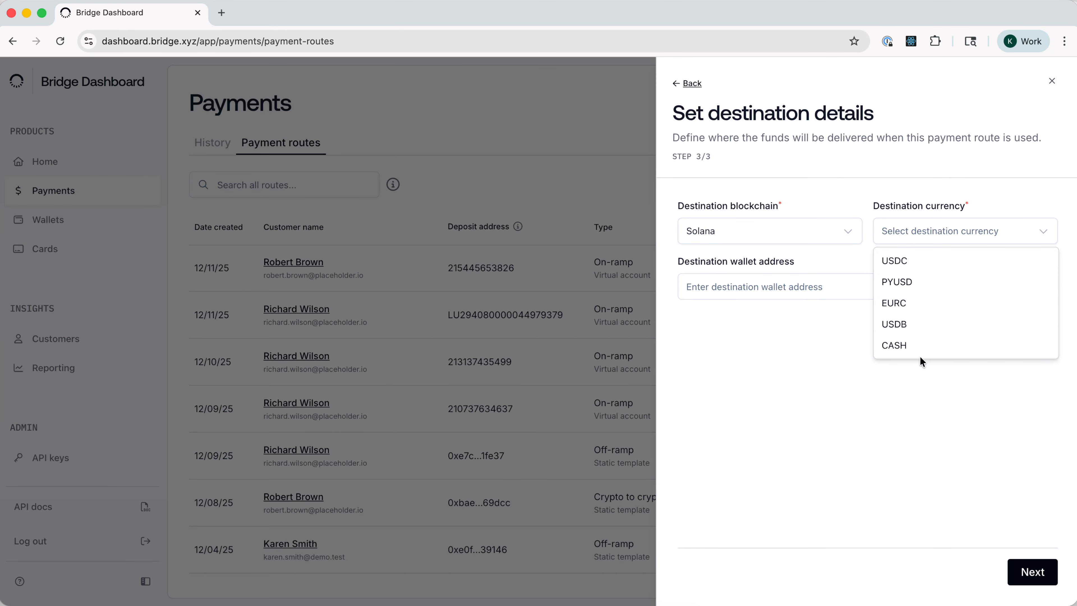
{"action": "left_click", "coordinate": [892, 261]}
{"action": "left_click", "coordinate": [779, 297]}
{"action": "type", "text": "9xQeWvG816bUx9EPnX6p6WzX5YkP8J8zv5hK8LQ7Zy1b"}
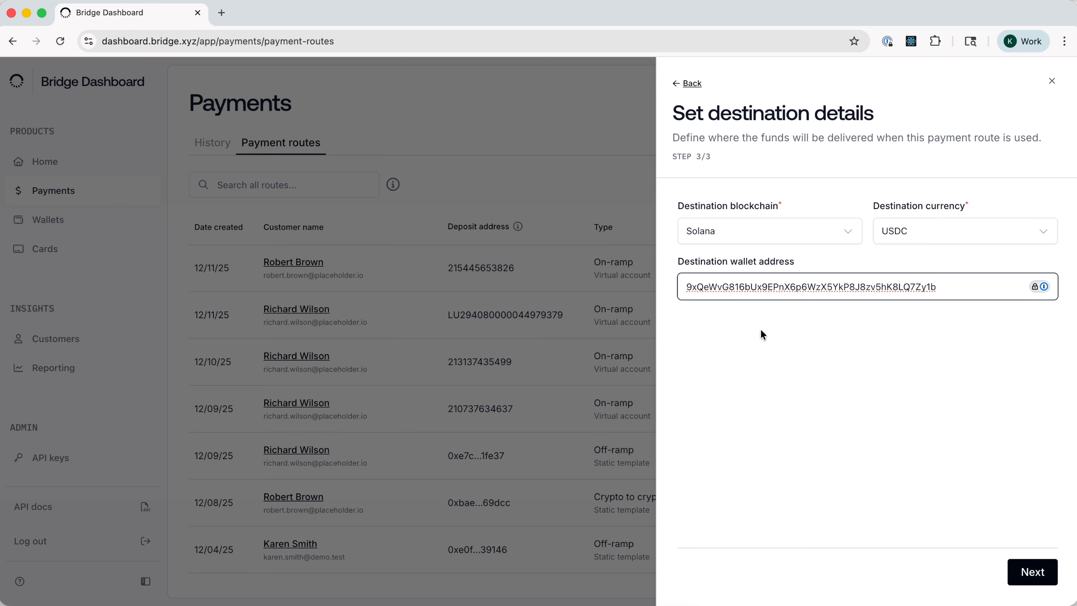
{"action": "left_click", "coordinate": [909, 344]}
{"action": "left_click", "coordinate": [1040, 576]}
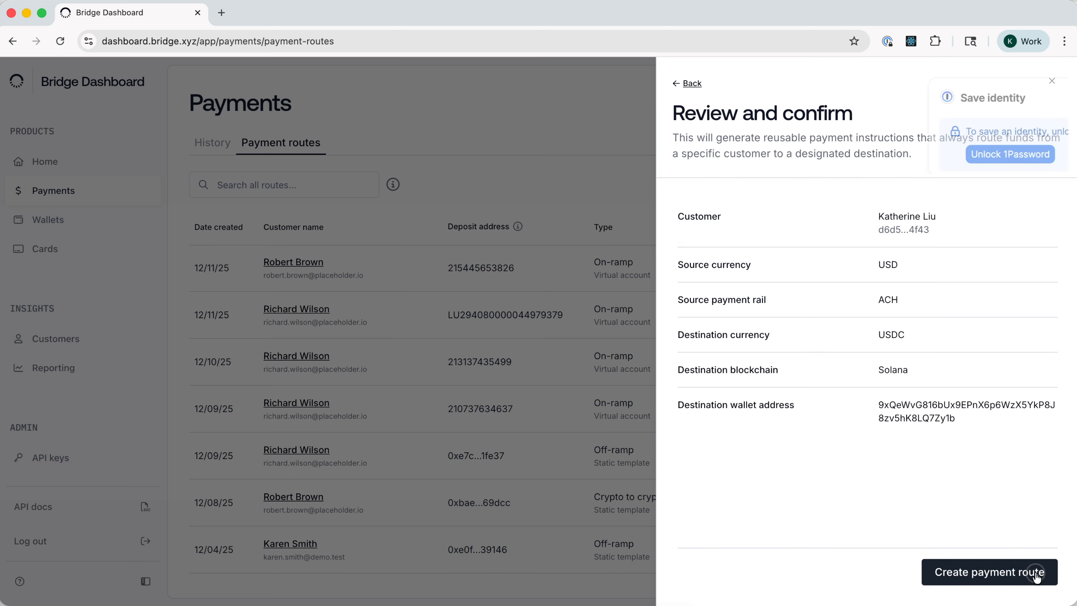
- Create the reviewed payment route and close its payment instructions
{"action": "left_click", "coordinate": [1034, 97]}
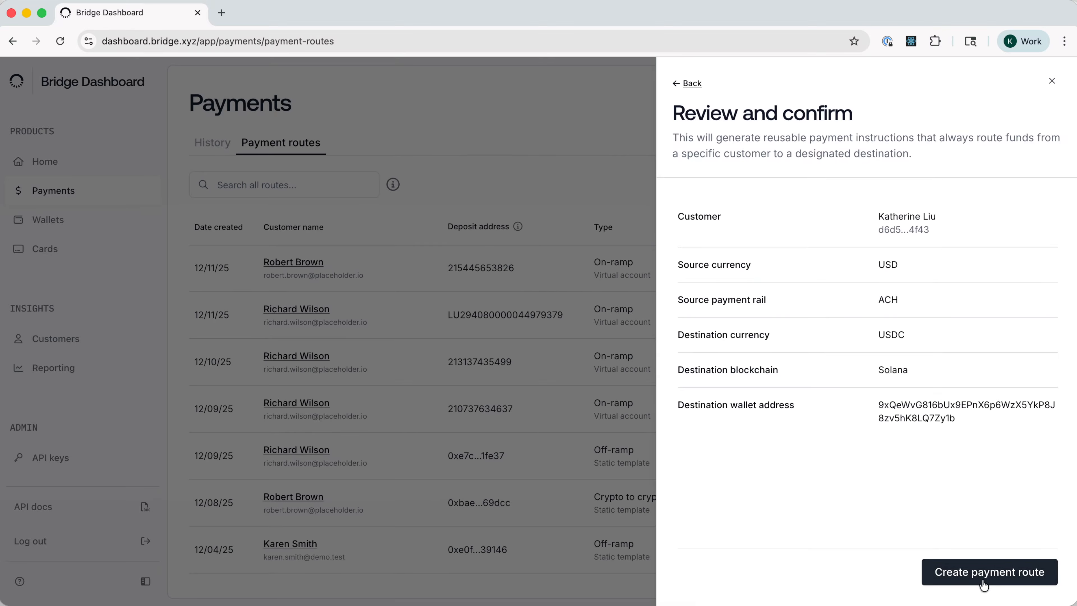
{"action": "left_click", "coordinate": [974, 575]}
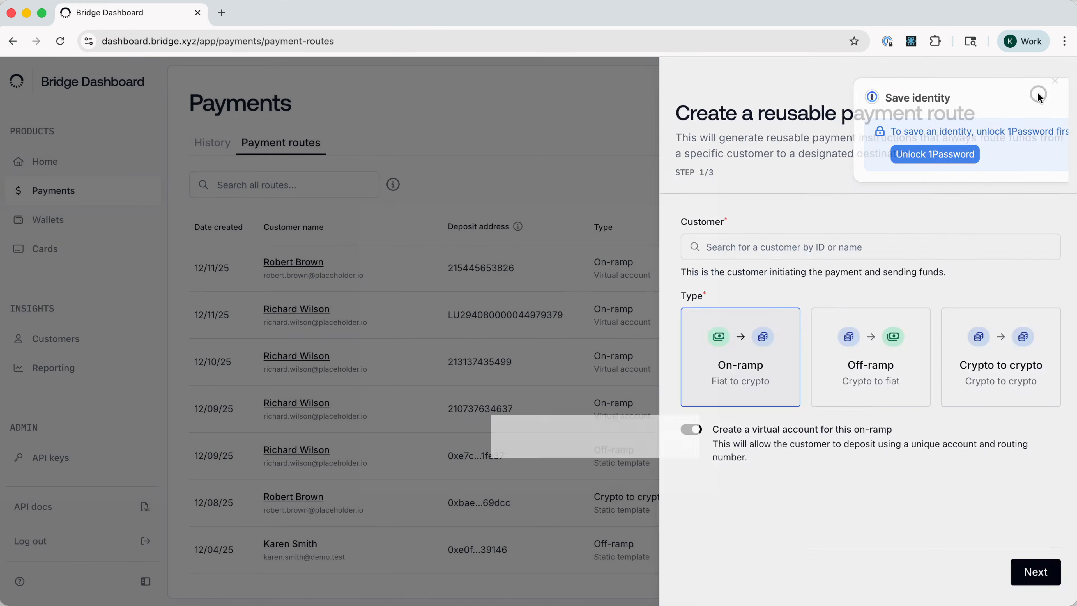
{"action": "left_click", "coordinate": [1037, 94]}
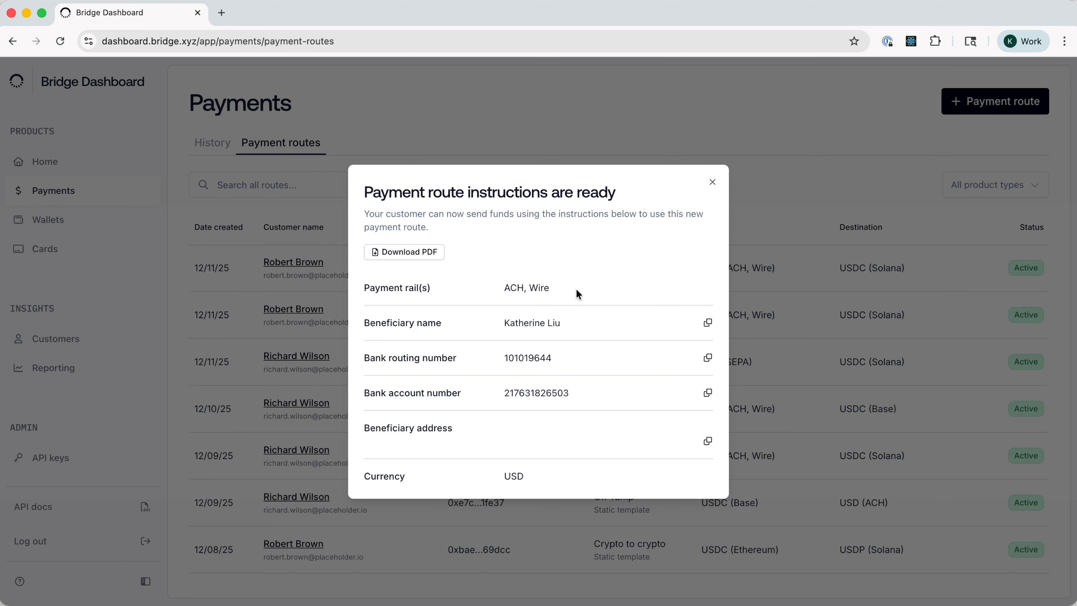
{"action": "left_click", "coordinate": [712, 182]}
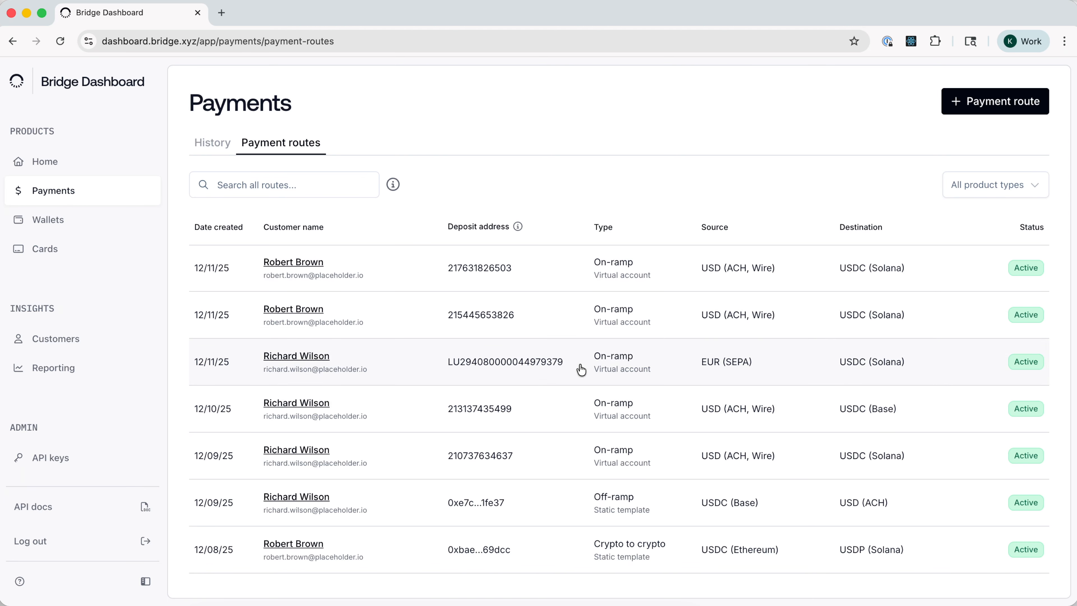
- Examine the EUR (SEPA) to USDC (Solana) virtual account route's instructions, source and destination details, and payments
{"action": "left_click", "coordinate": [568, 368]}
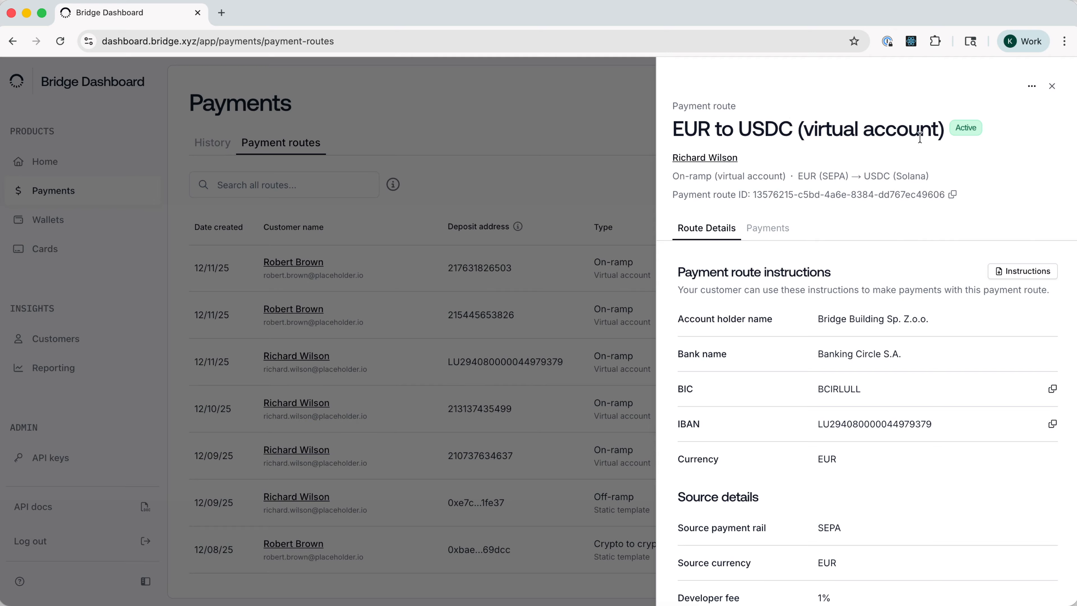
{"action": "scroll", "coordinate": [789, 255], "scroll_direction": "down", "scroll_amount": 1}
{"action": "scroll", "coordinate": [790, 259], "scroll_direction": "up", "scroll_amount": 1}
{"action": "scroll", "coordinate": [907, 297], "scroll_direction": "down", "scroll_amount": 5}
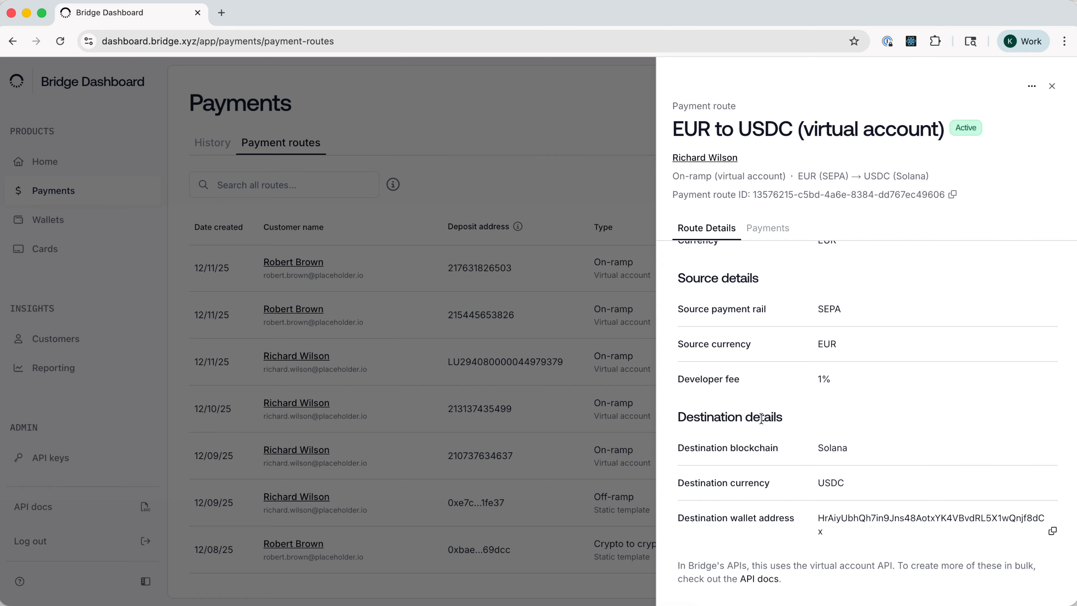
{"action": "scroll", "coordinate": [744, 308], "scroll_direction": "up", "scroll_amount": 2}
{"action": "scroll", "coordinate": [744, 307], "scroll_direction": "up", "scroll_amount": 2}
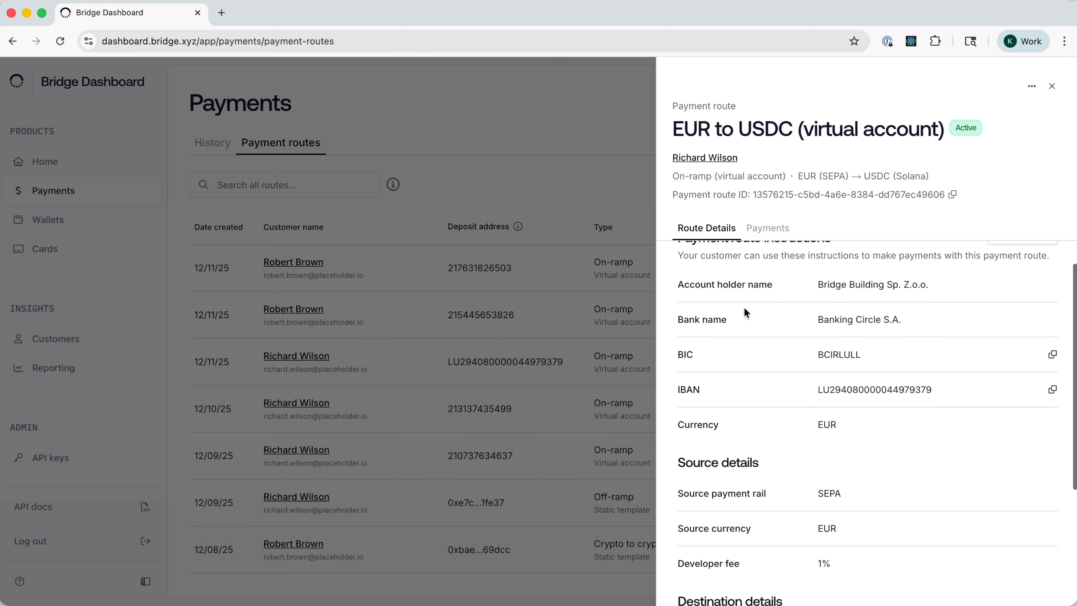
{"action": "scroll", "coordinate": [844, 296], "scroll_direction": "down", "scroll_amount": 2}
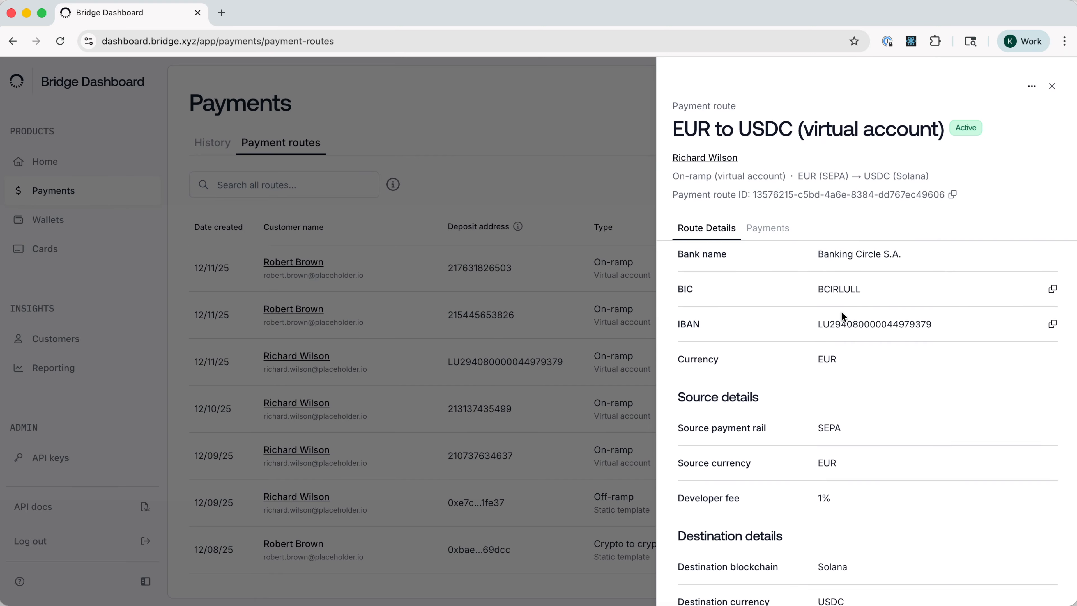
{"action": "scroll", "coordinate": [840, 311], "scroll_direction": "down", "scroll_amount": 3}
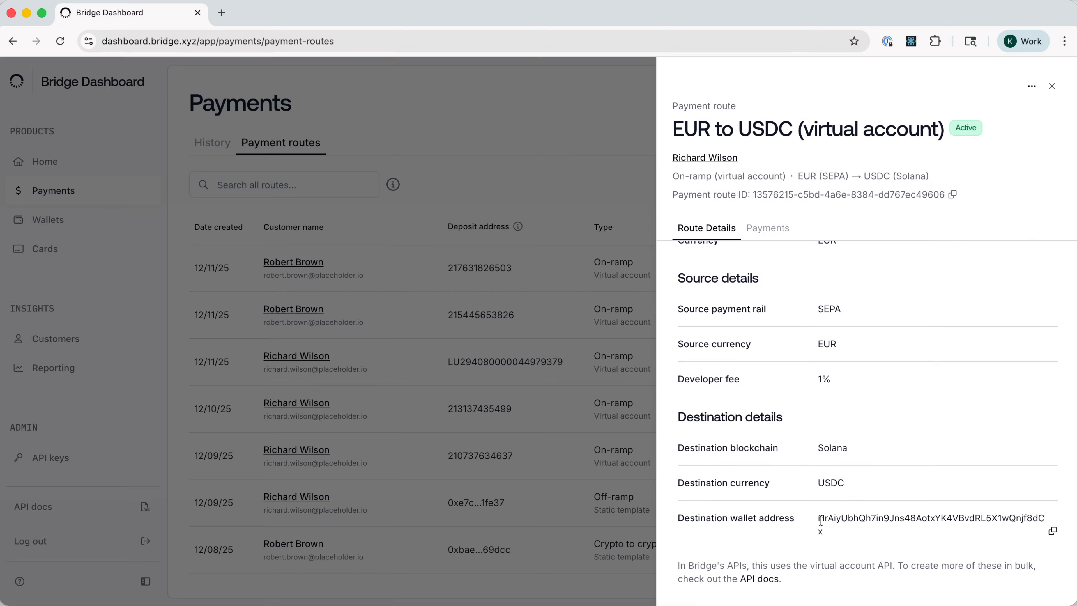
{"action": "left_click", "coordinate": [762, 231]}
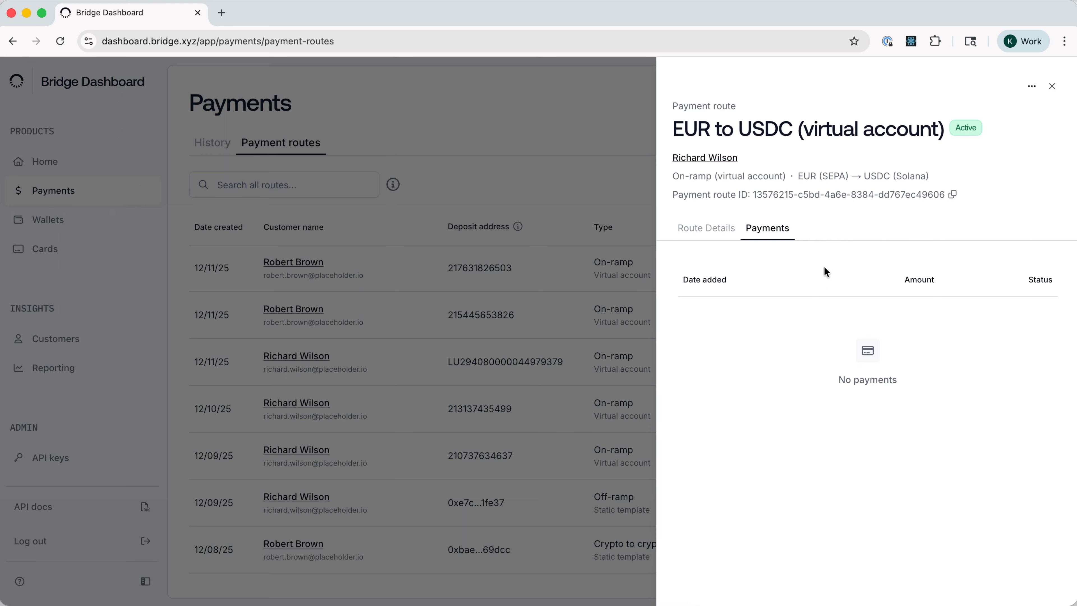
{"action": "left_click", "coordinate": [656, 369]}
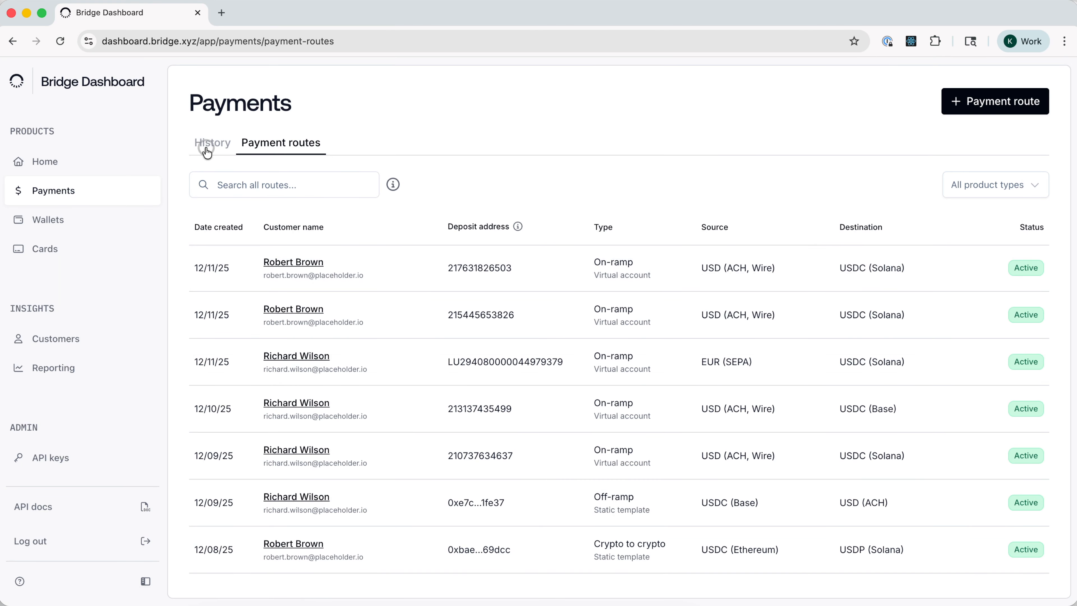
- Examine the payment details of the $25.00 USDC (Solana) to ETH (Ethereum) transaction in the payment history
{"action": "left_click", "coordinate": [208, 144]}
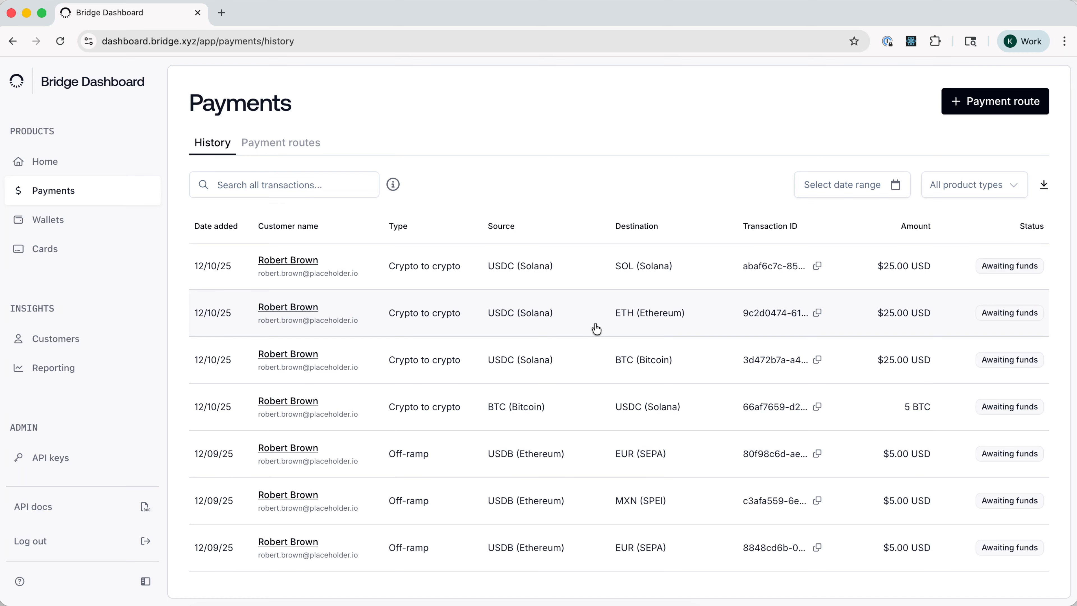
{"action": "left_click", "coordinate": [595, 326]}
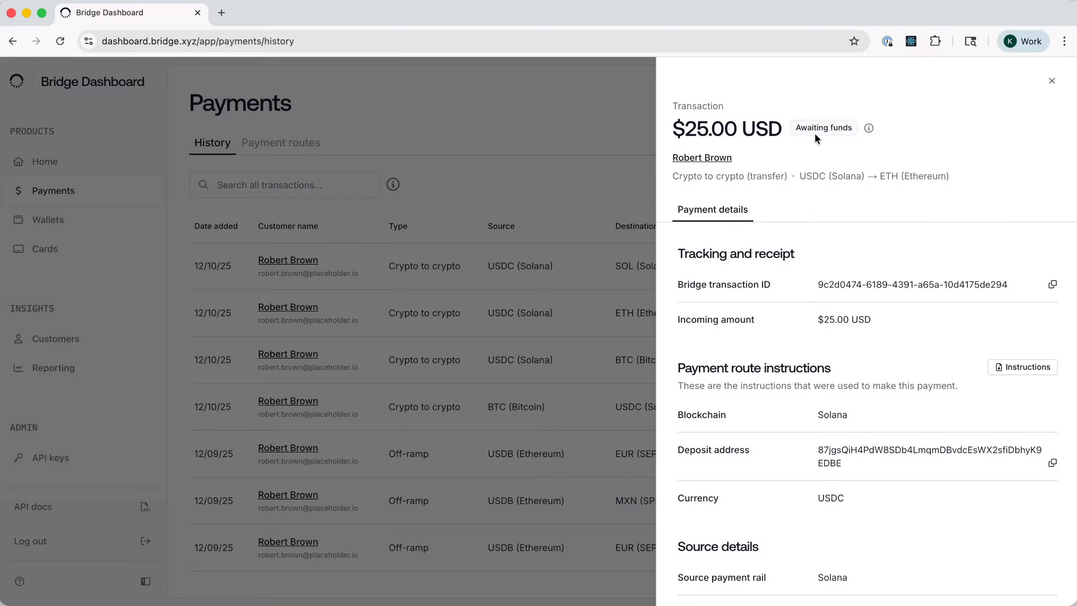
{"action": "mouse_move", "coordinate": [868, 130]}
{"action": "scroll", "coordinate": [852, 294], "scroll_direction": "down", "scroll_amount": 3}
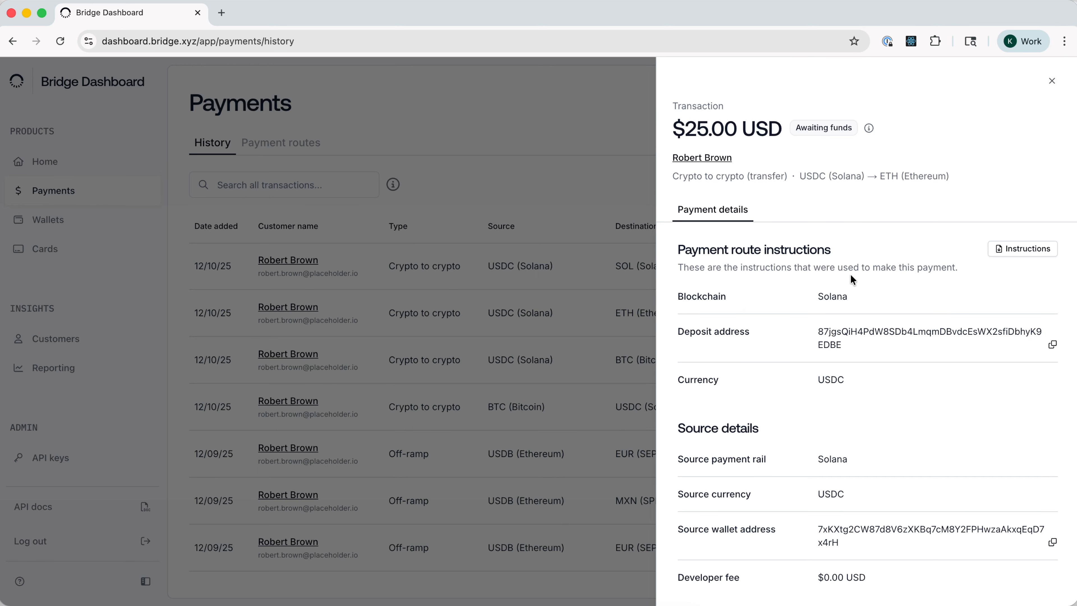
{"action": "scroll", "coordinate": [873, 299], "scroll_direction": "down", "scroll_amount": 4}
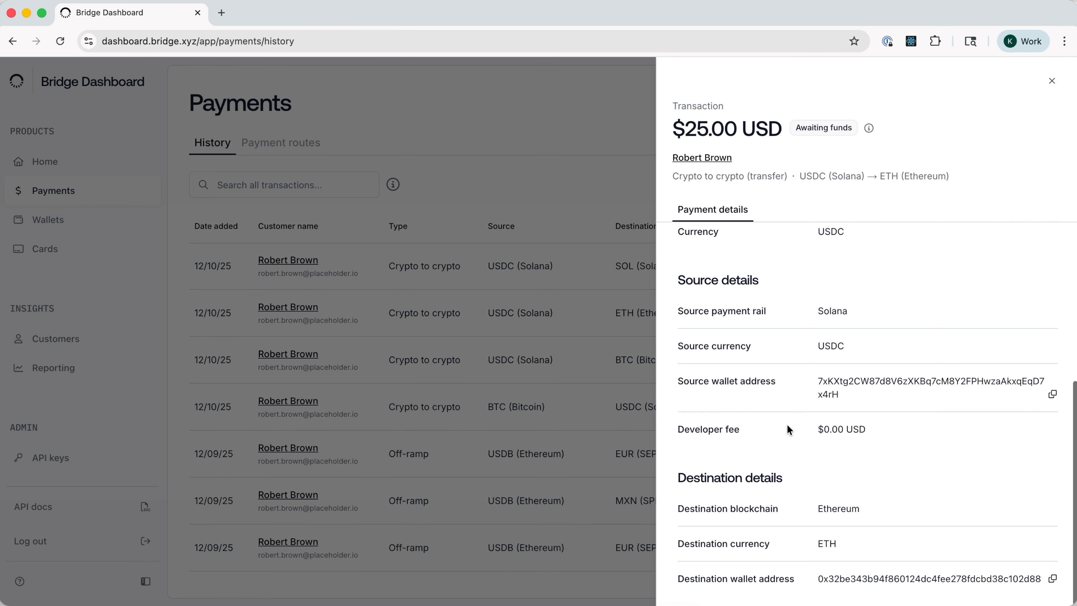
{"action": "scroll", "coordinate": [788, 500], "scroll_direction": "up", "scroll_amount": 6}
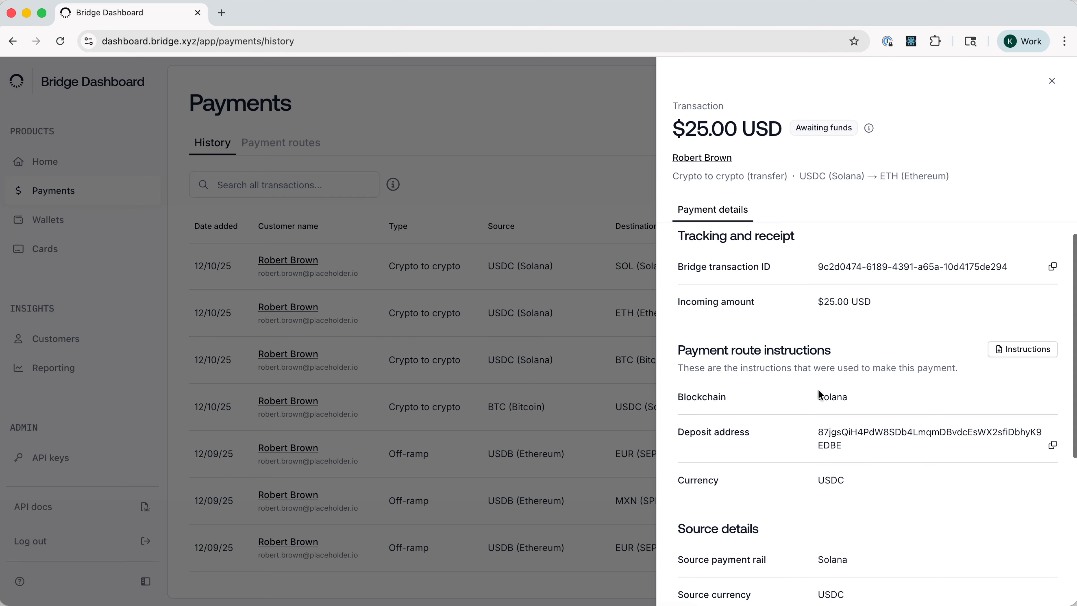
{"action": "left_click", "coordinate": [637, 306]}
- View the details of the processed $3.21 off-ramp transaction from USDC (Bridge Wallet) to EUR (SEPA)
{"action": "scroll", "coordinate": [627, 305], "scroll_direction": "down", "scroll_amount": 8}
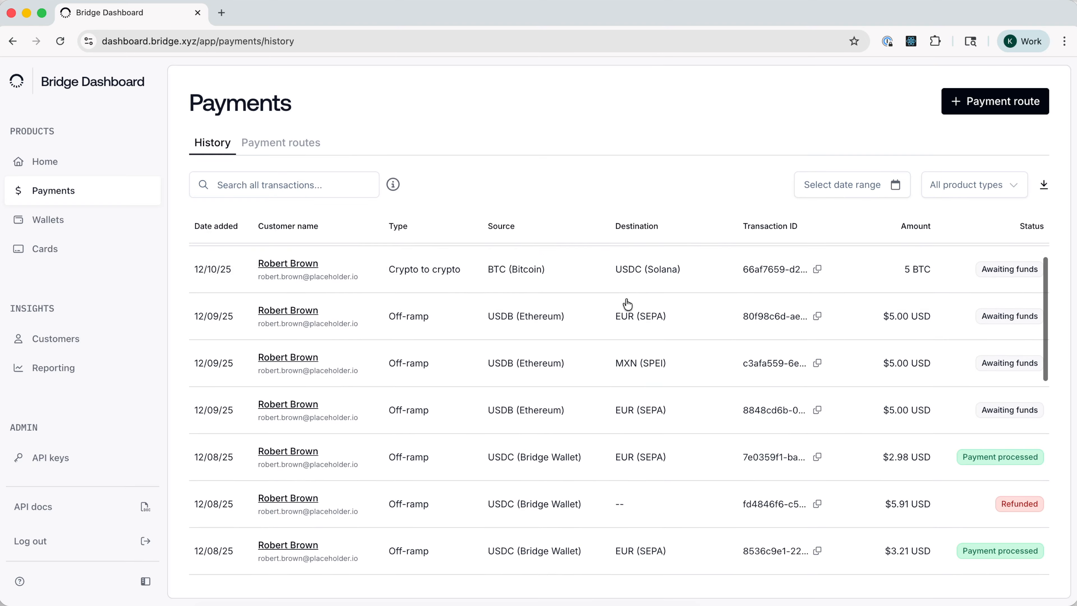
{"action": "left_click", "coordinate": [604, 372]}
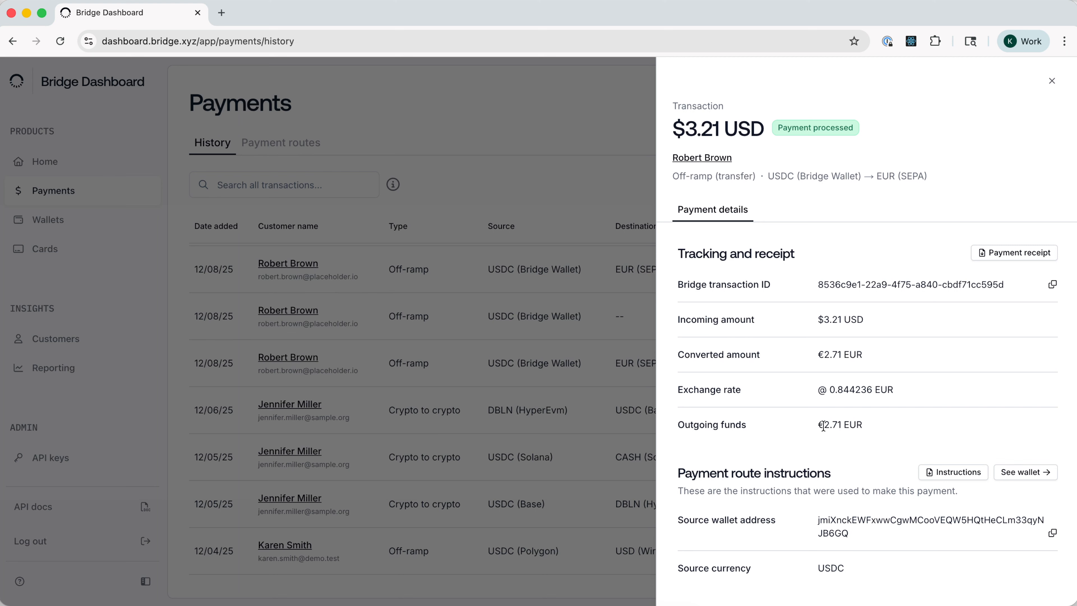
{"action": "left_click", "coordinate": [559, 346]}
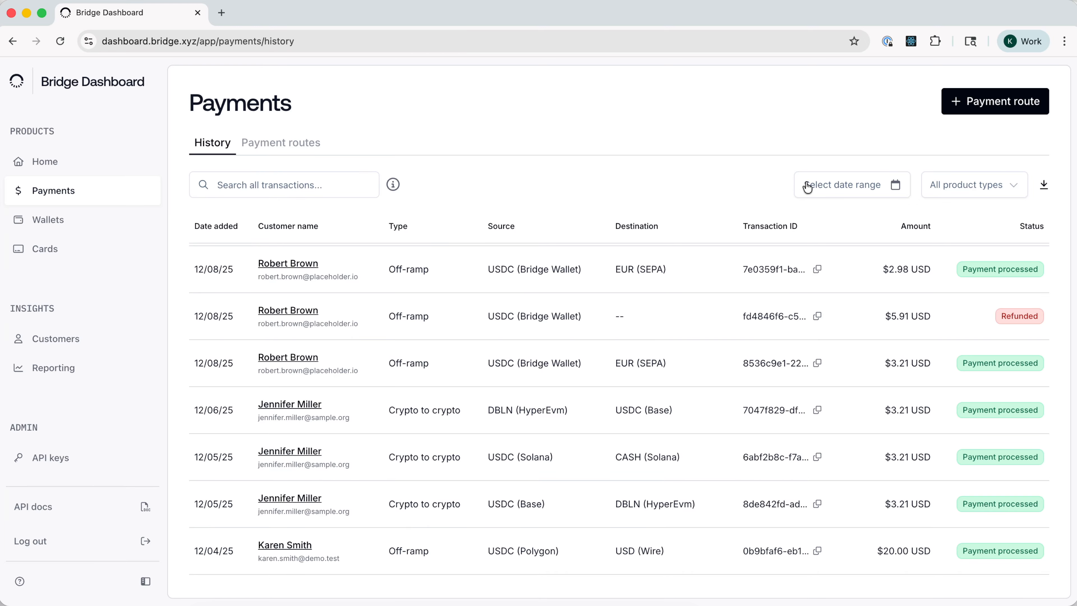
- Filter the payment history to the past month, 11/01/2025 to 11/30/2025
{"action": "left_click", "coordinate": [819, 187]}
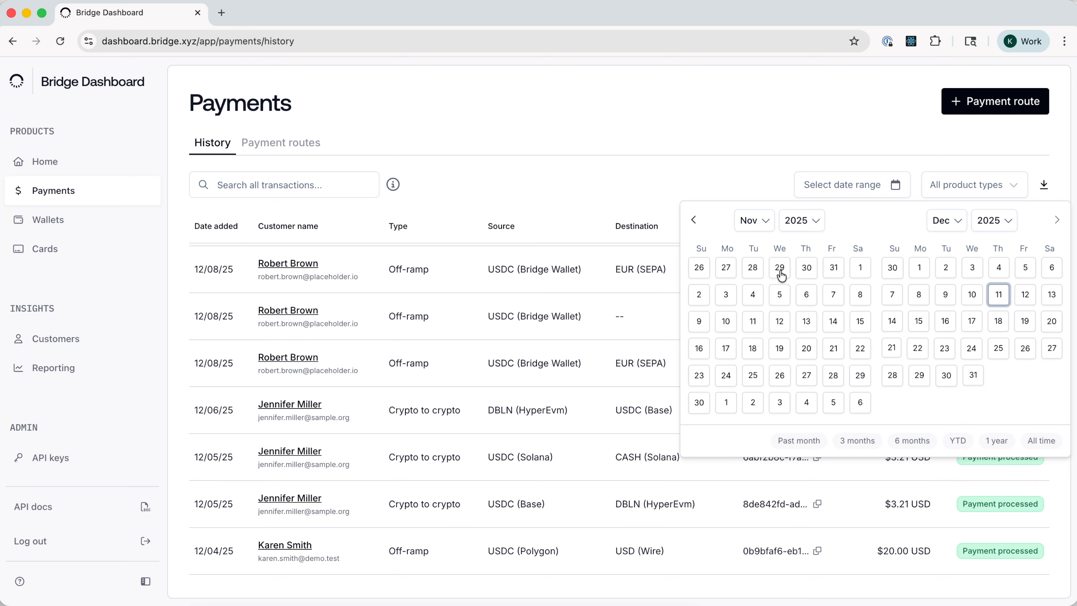
{"action": "left_click", "coordinate": [787, 441]}
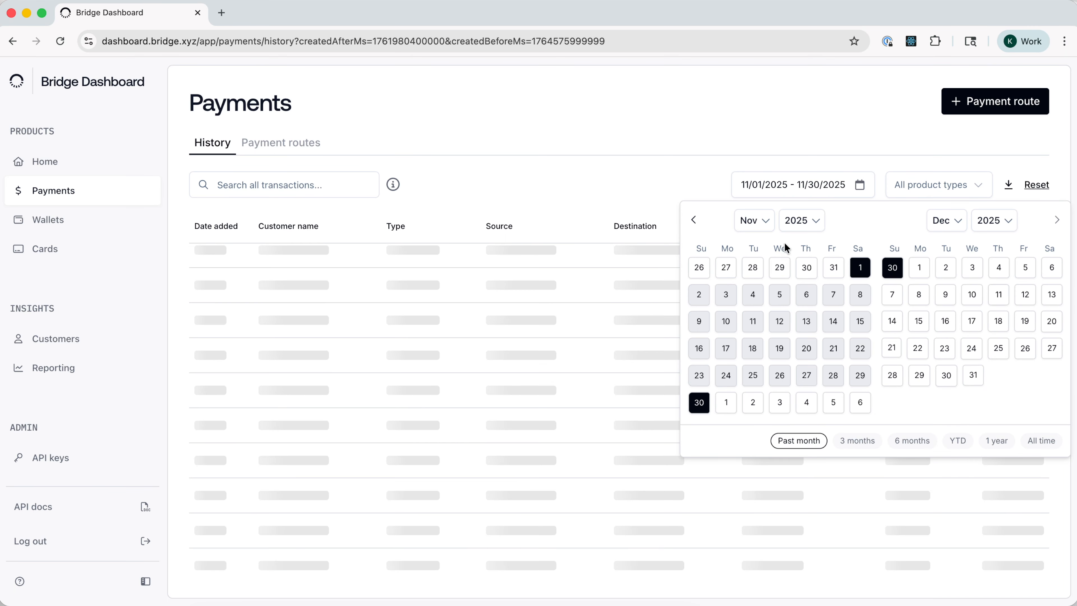
{"action": "left_click", "coordinate": [663, 171]}
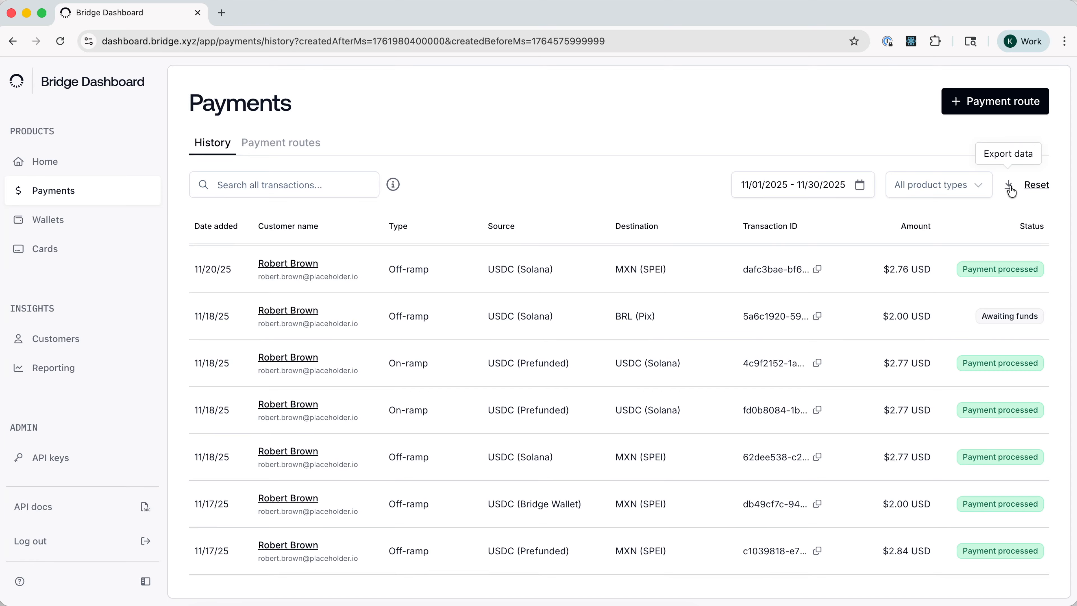
- Filter the payment history by virtual accounts, and restore the filter to all product types
{"action": "left_click", "coordinate": [952, 187]}
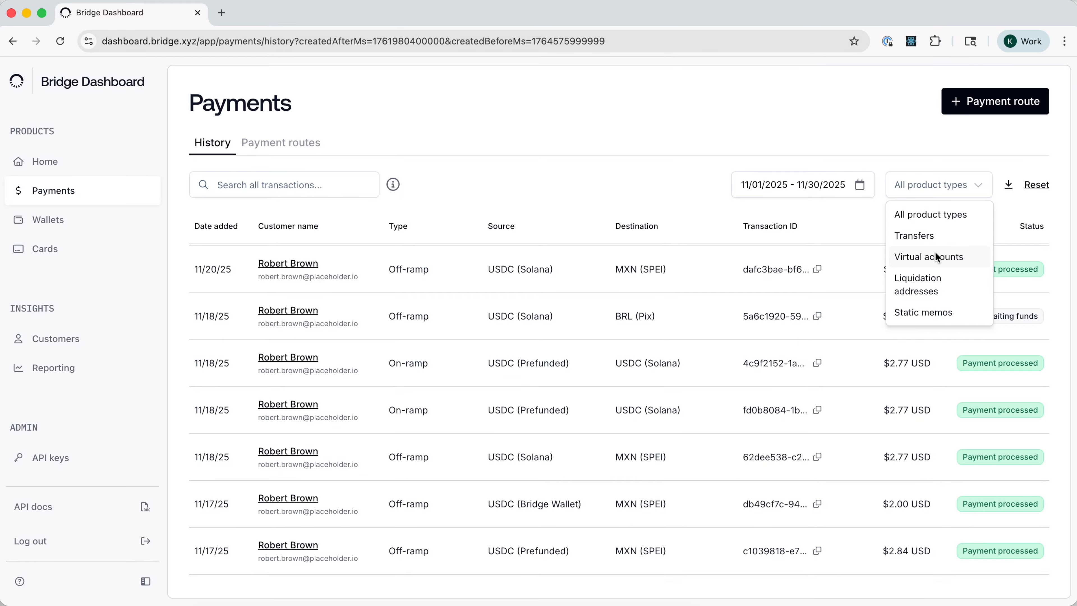
{"action": "left_click", "coordinate": [925, 253]}
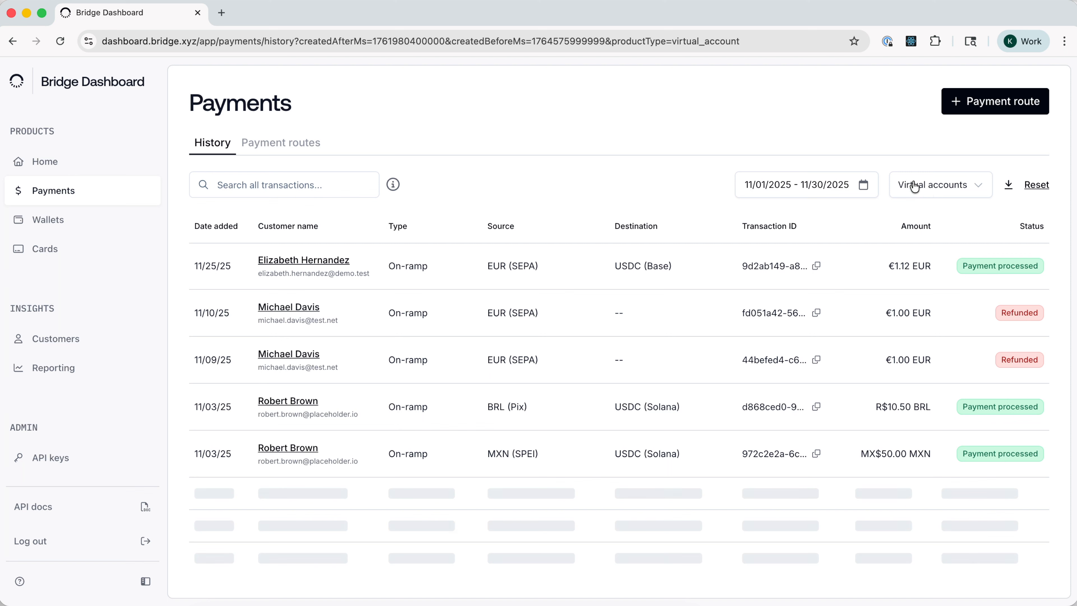
{"action": "left_click", "coordinate": [926, 184]}
{"action": "left_click", "coordinate": [923, 229]}
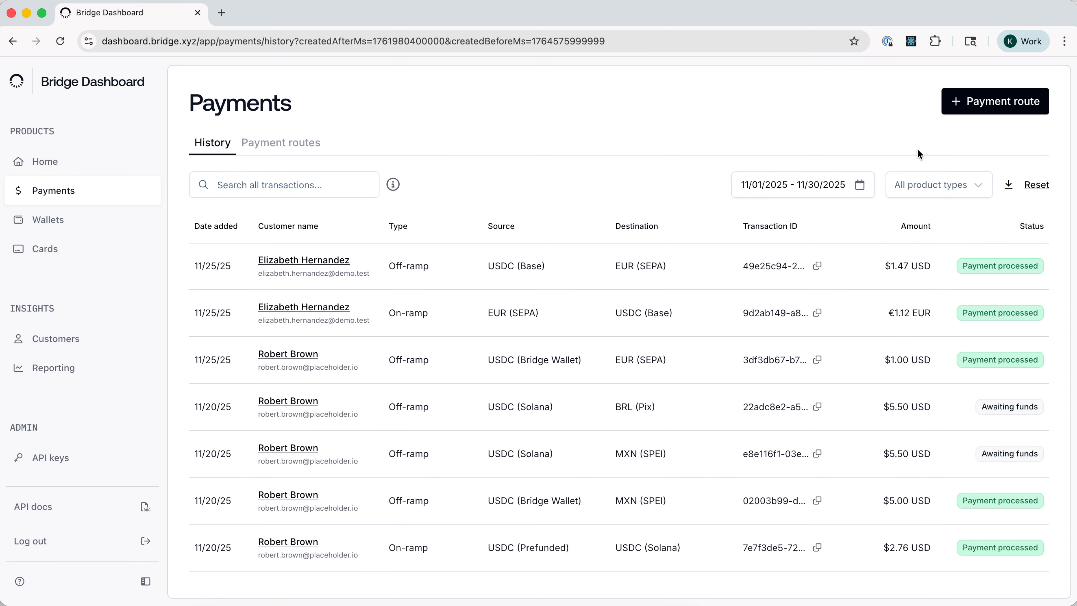